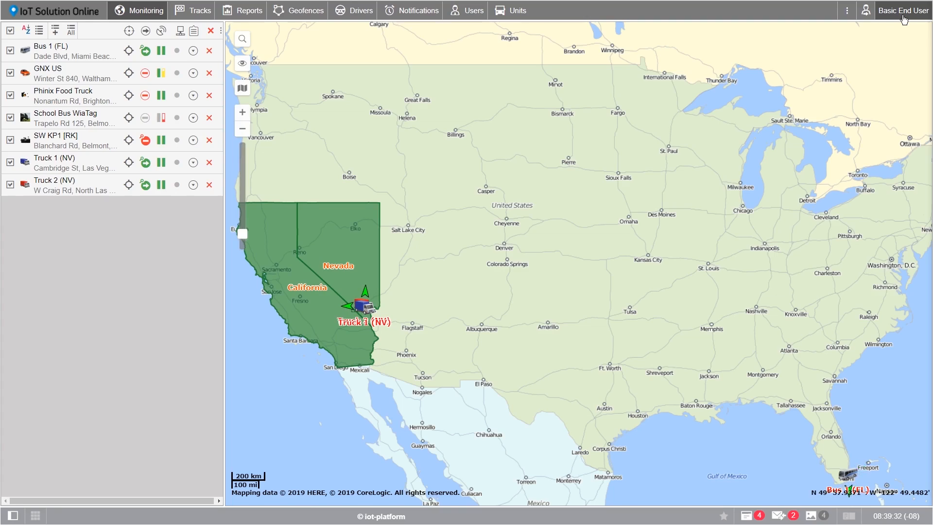
- Open the Basic End User account menu at the top right of the Monitoring page
left_click(905, 19)
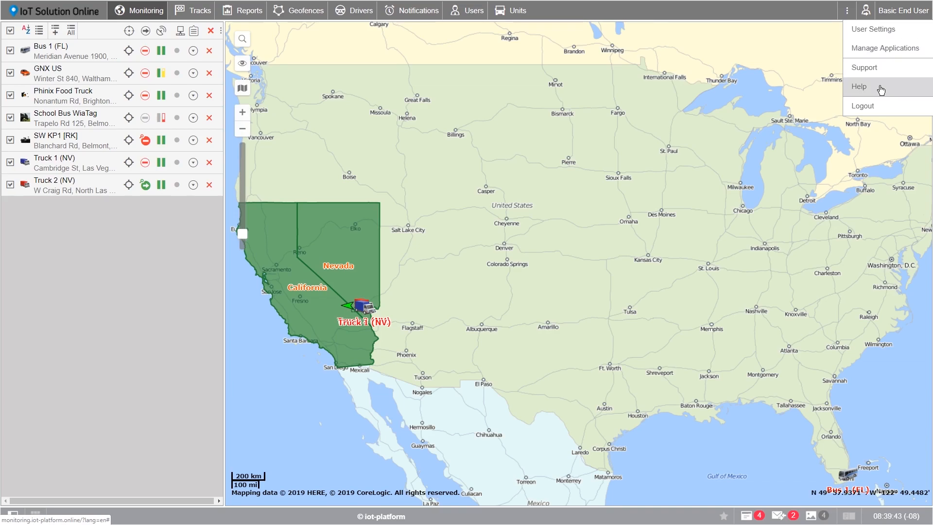
- Hide the Notifications, Users and Units tabs through menu customization, then restore all three
left_click(870, 125)
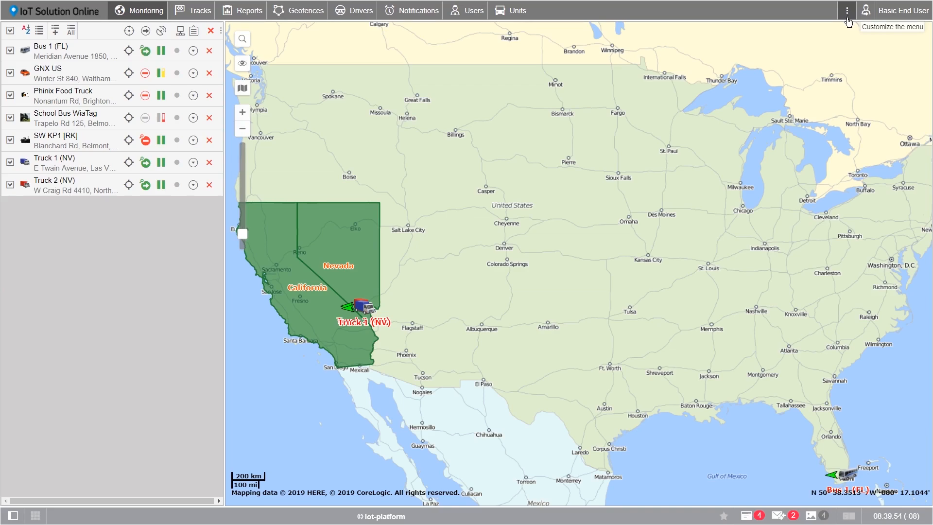
left_click(848, 19)
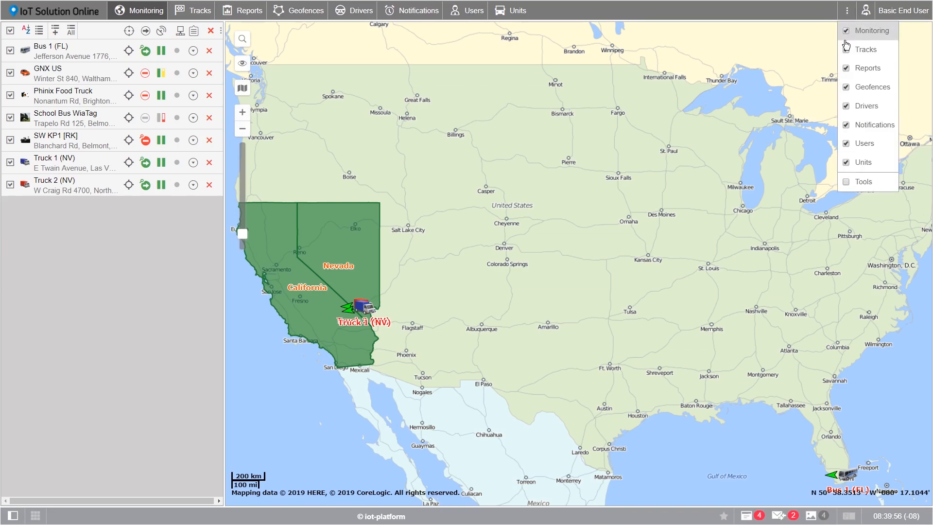
left_click(846, 125)
left_click(847, 143)
left_click(847, 164)
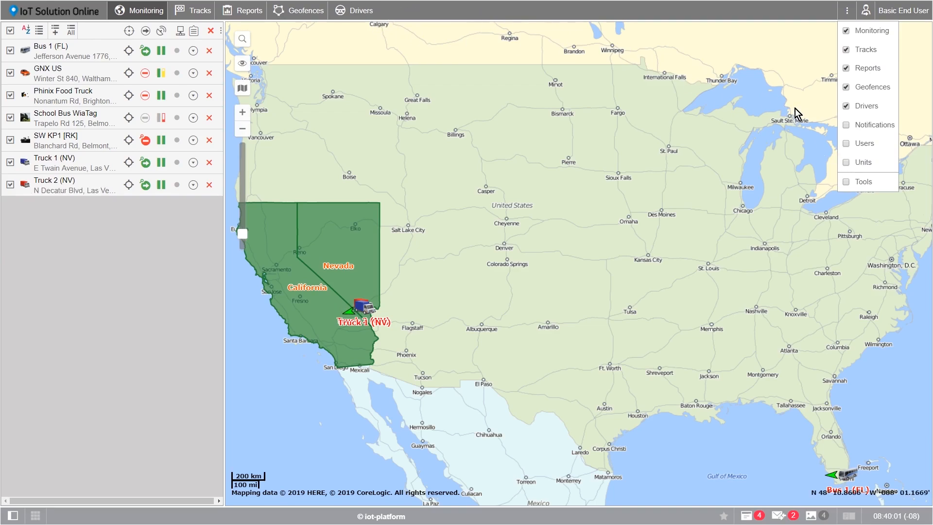
left_click(847, 125)
left_click(846, 144)
left_click(846, 162)
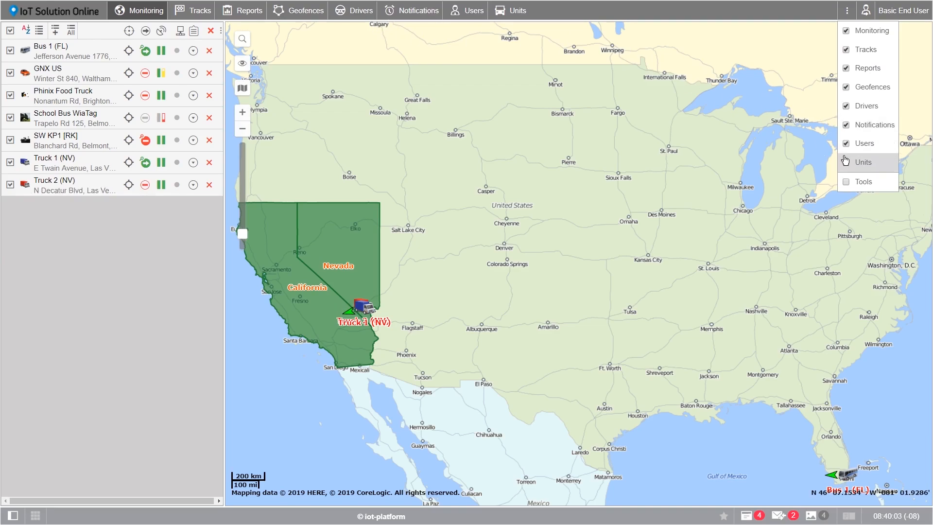
left_click(614, 12)
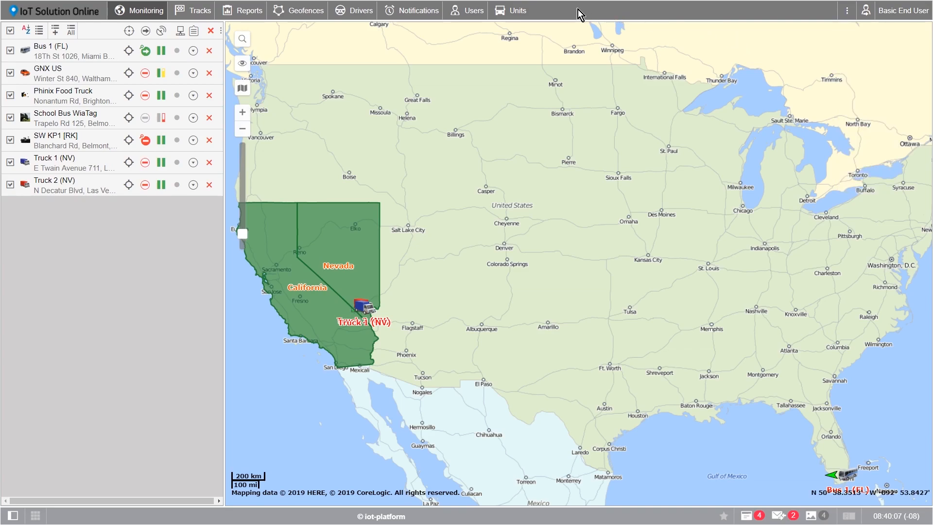
- Visit the Units, Users, Notifications, Drivers, Geofences and Tracks sections, then return to Monitoring
left_click(511, 13)
left_click(455, 13)
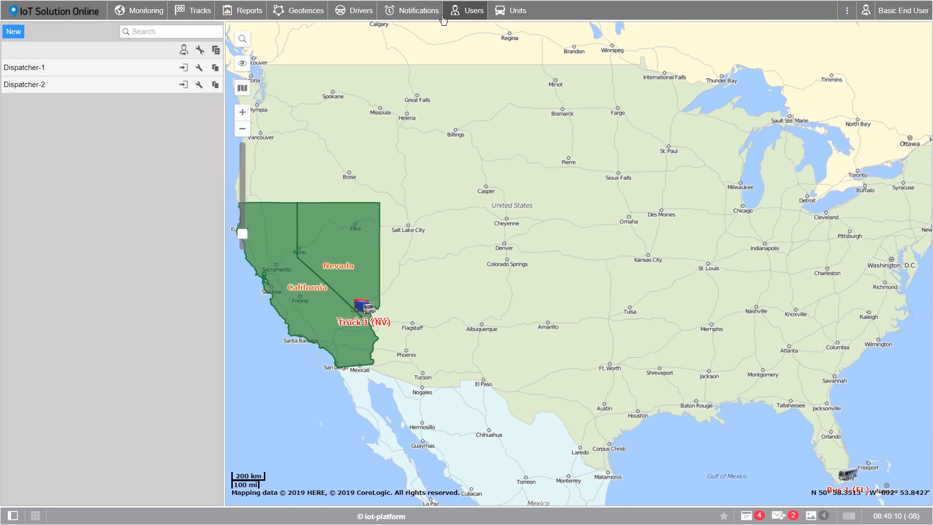
left_click(413, 15)
left_click(359, 10)
left_click(304, 11)
left_click(201, 16)
left_click(134, 16)
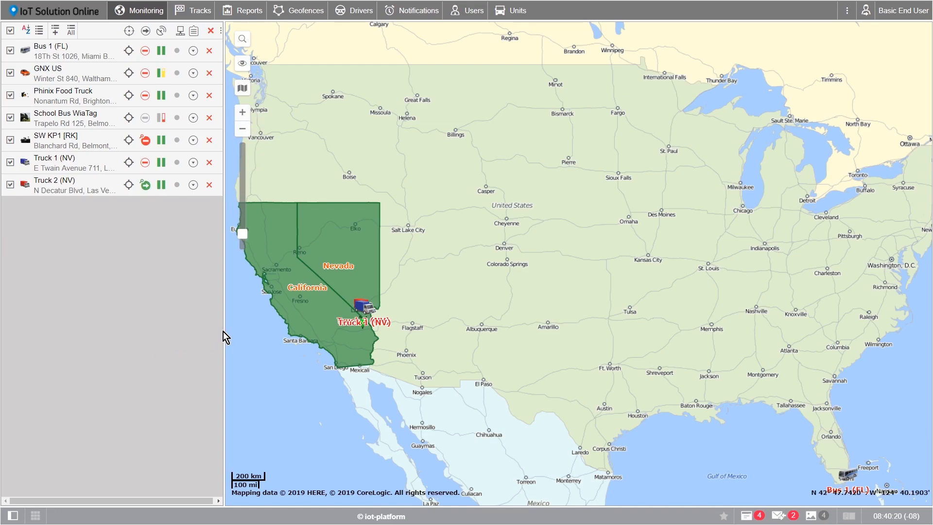
- Filter the Notifications list by 'Sam' to show Sample Notification, then go back to Monitoring
left_click(408, 18)
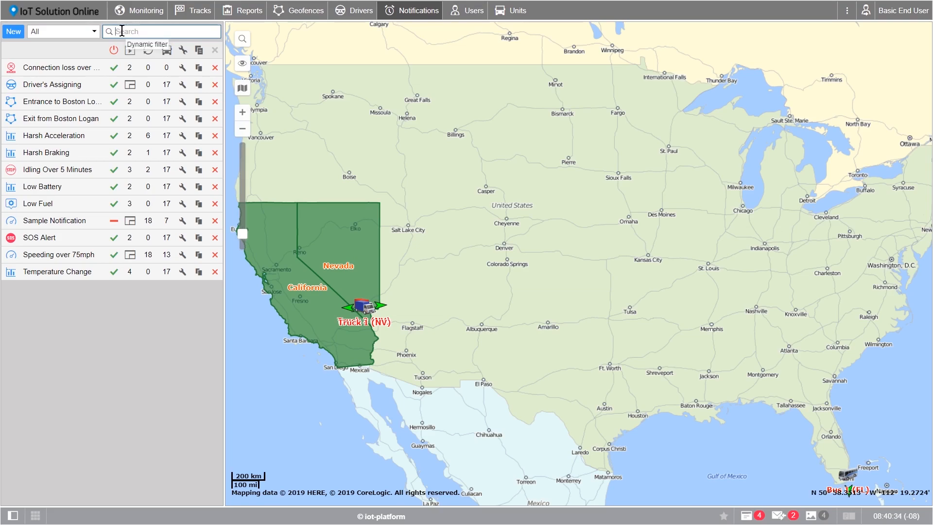
left_click(121, 32)
type("Sam")
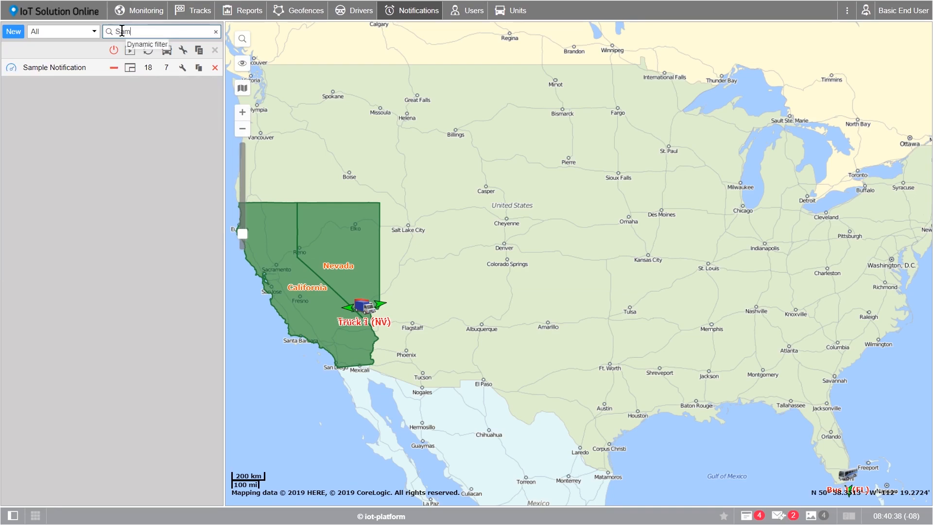
mouse_move(79, 69)
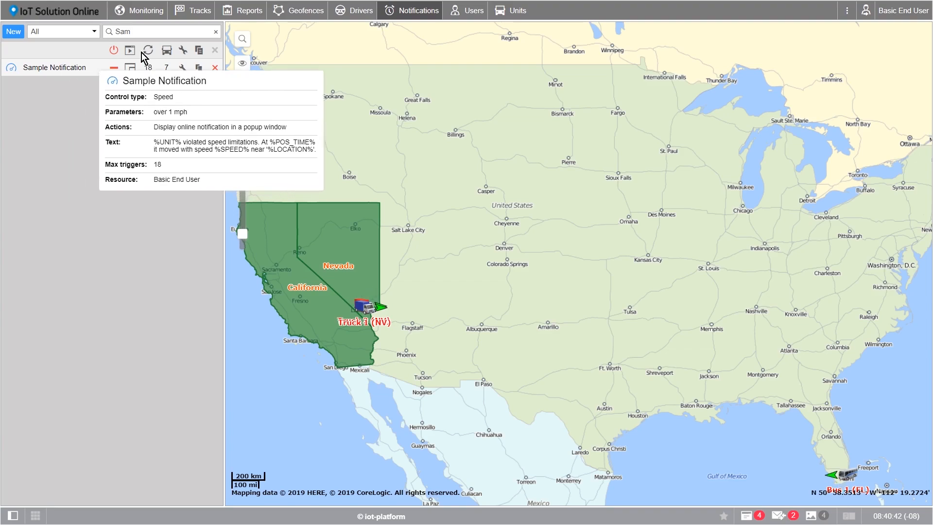
left_click(148, 11)
- Collapse the unit panel, pan the map slightly up-left, and bring the work area back
left_click_drag(225, 167, 2, 157)
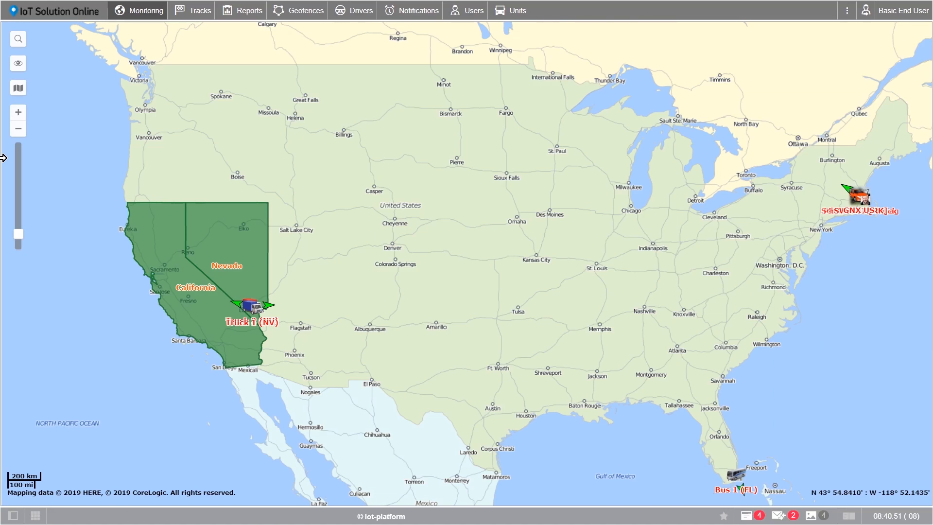
left_click_drag(457, 231, 438, 231)
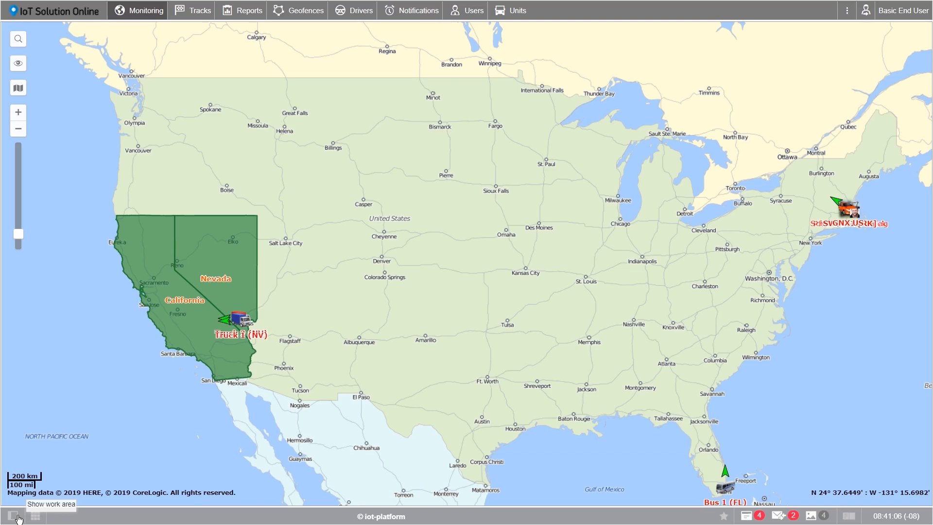
left_click(14, 516)
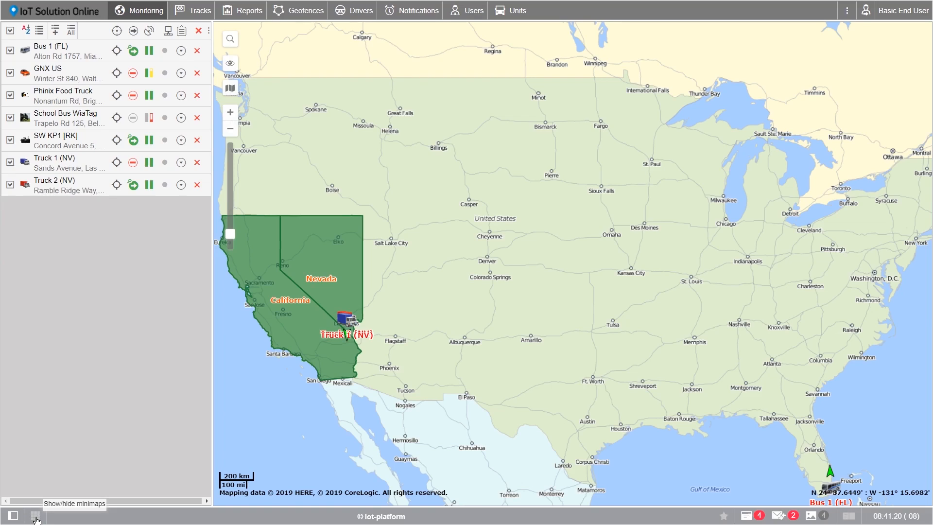
- Toggle the Truck 1 and Truck 2 minimaps on and off twice
left_click(36, 517)
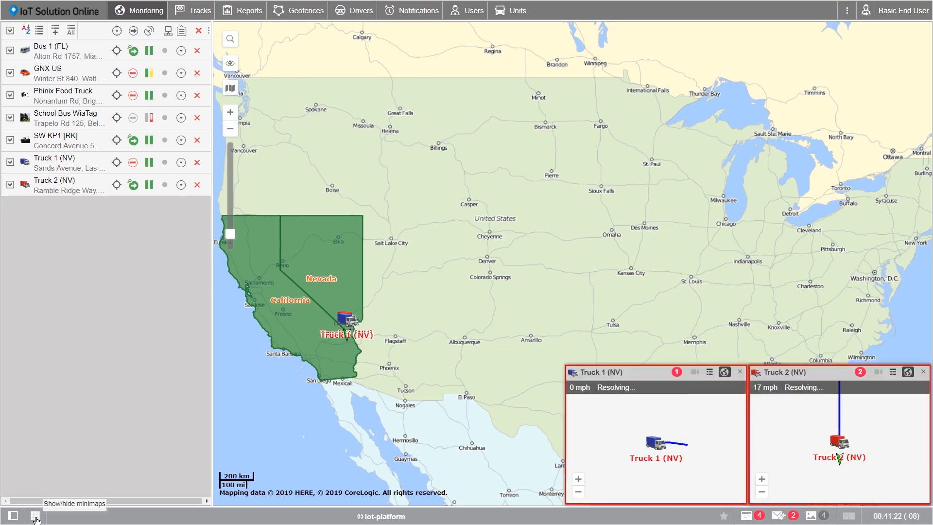
left_click(35, 517)
left_click(35, 517)
left_click(36, 518)
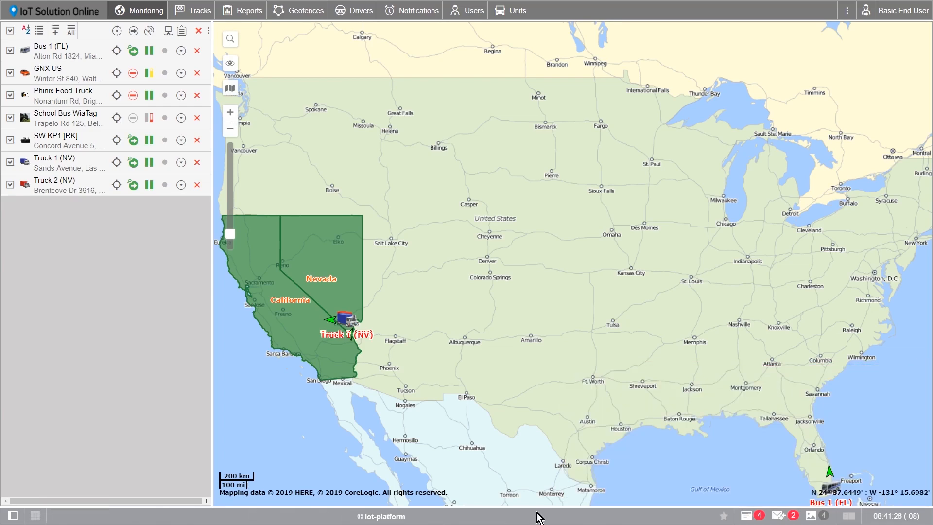
- View and close the What's new announcements and the units' online notifications
left_click(724, 517)
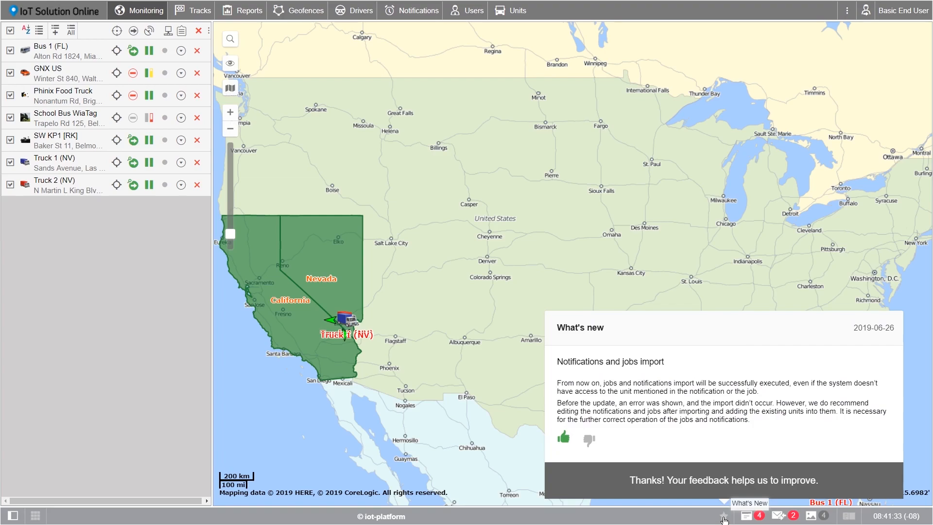
left_click(724, 517)
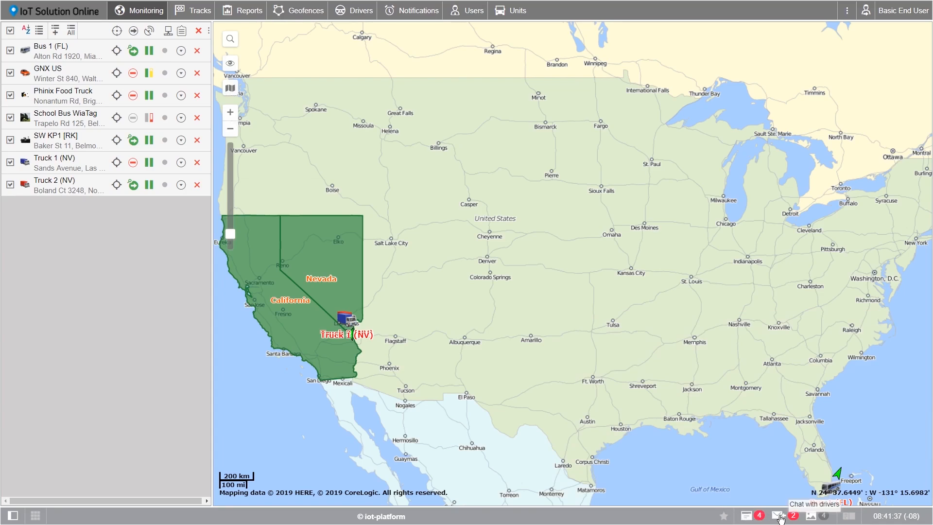
left_click(747, 517)
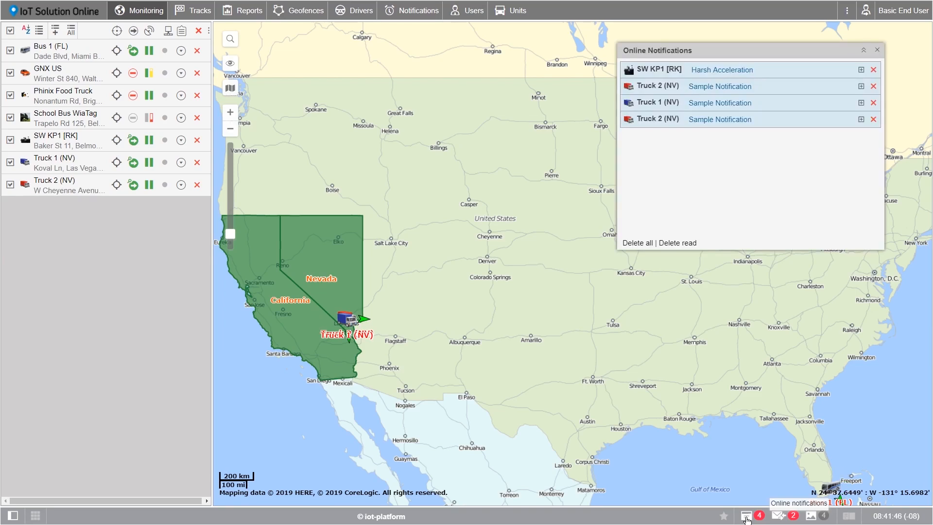
left_click(747, 518)
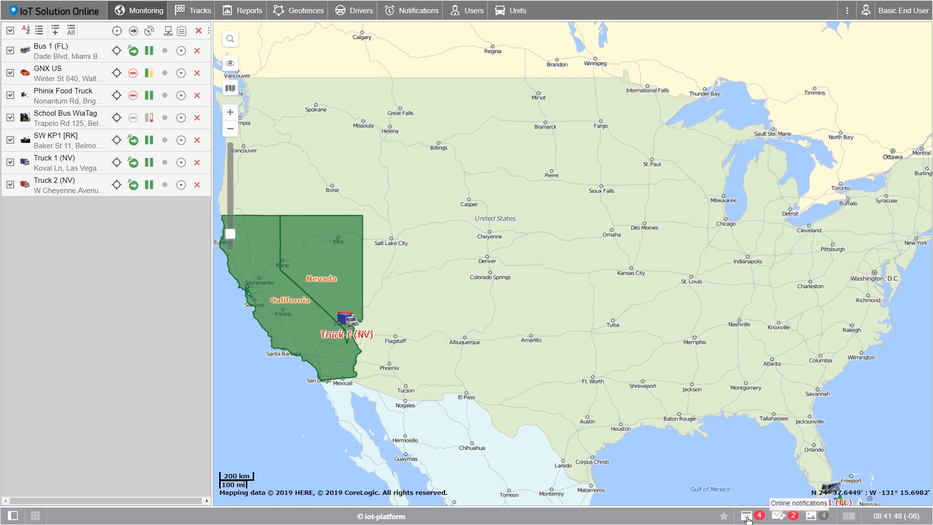
- Check the driver chat, then view and close the media sent from units
left_click(779, 517)
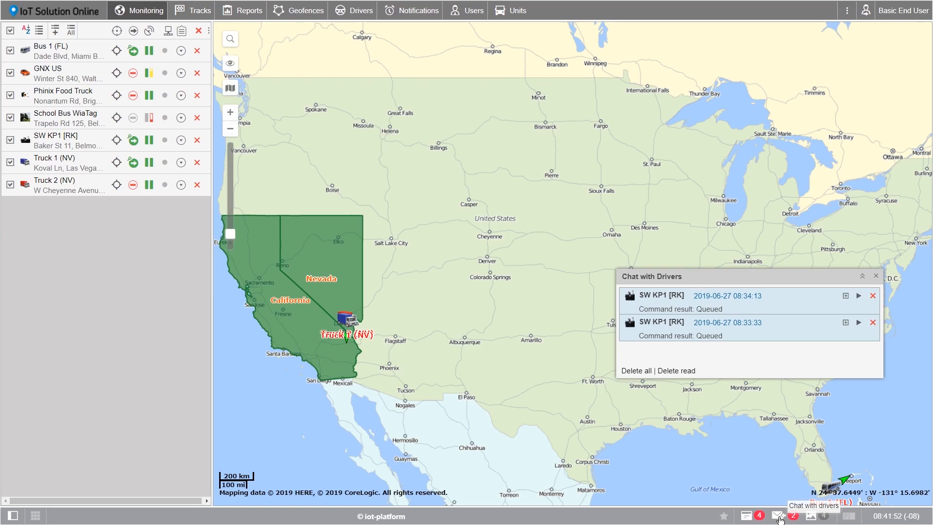
left_click(779, 519)
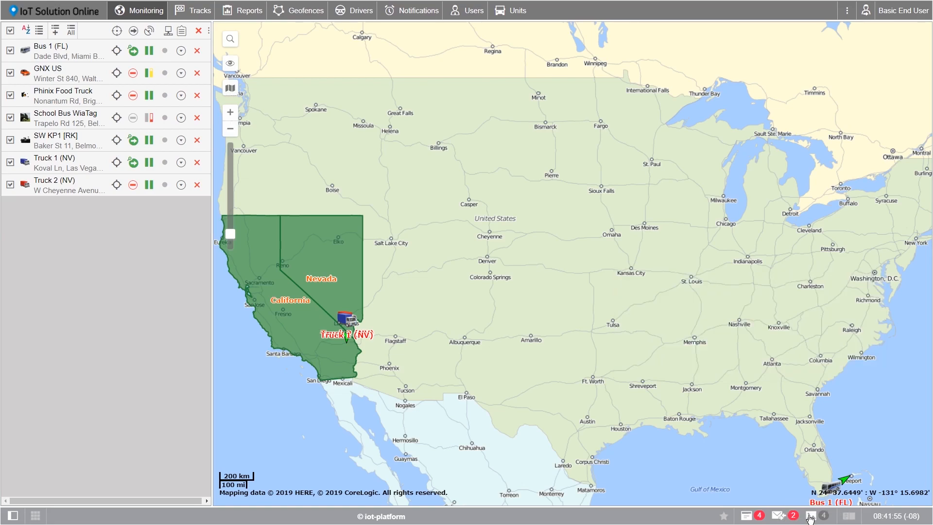
left_click(811, 517)
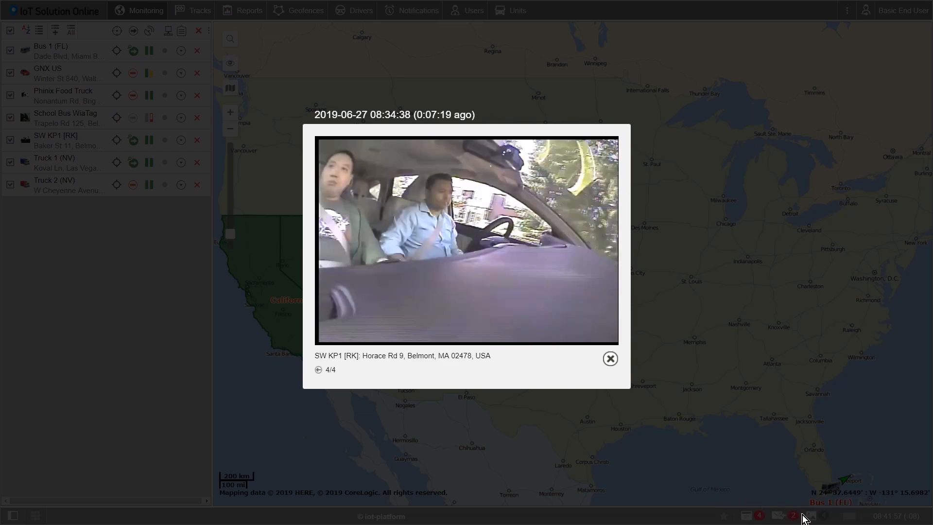
left_click(611, 360)
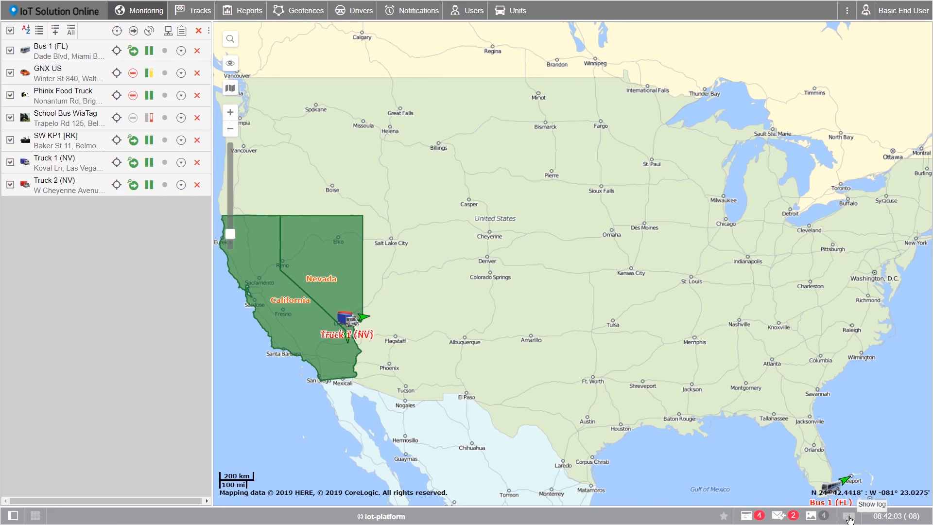
left_click(848, 516)
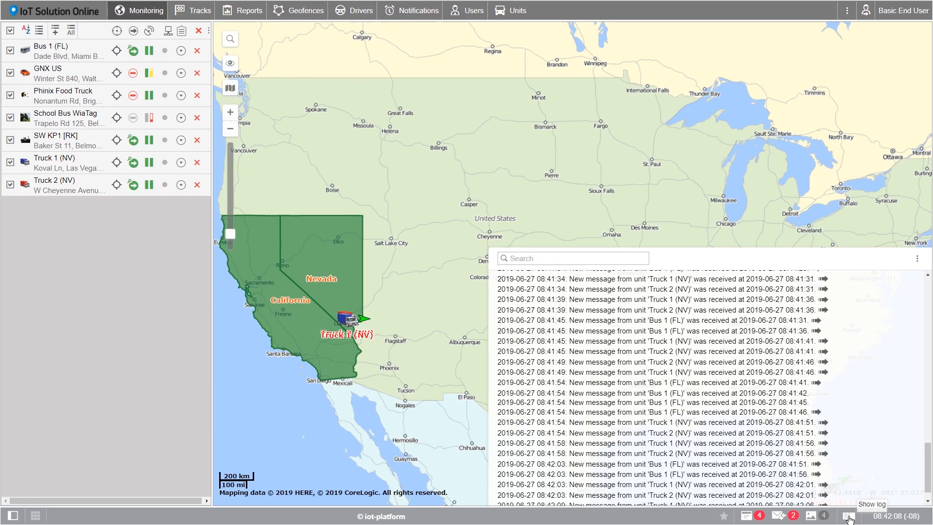
left_click(849, 517)
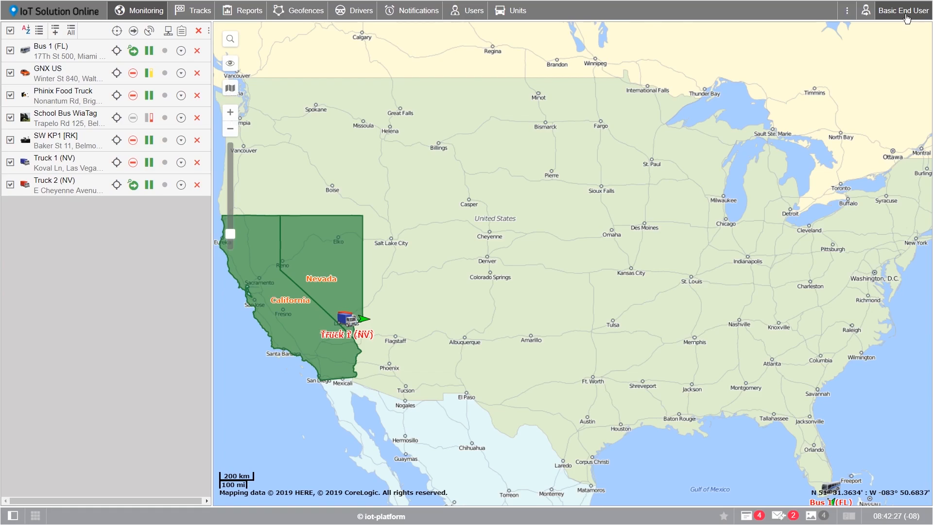
- In User Settings keep English, set (-06:00) Central Time with United States/Canada daylight saving
left_click(906, 18)
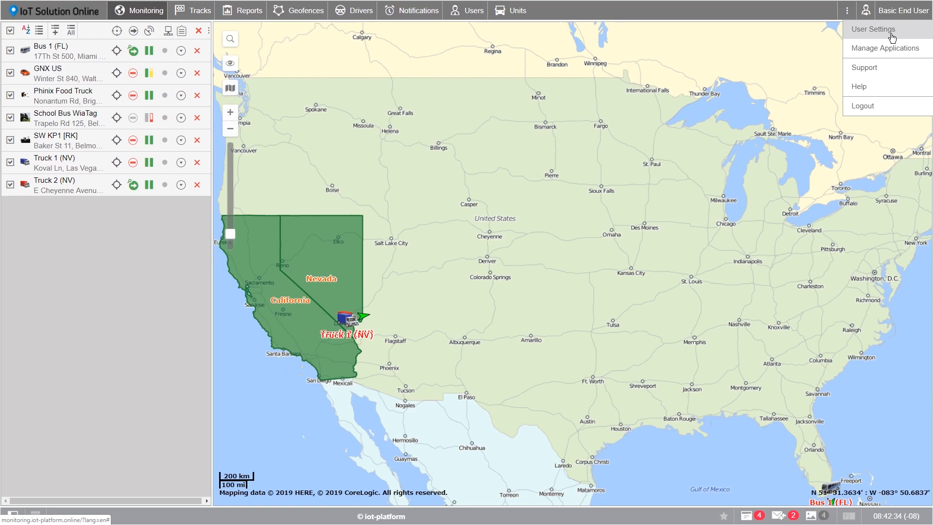
left_click(893, 35)
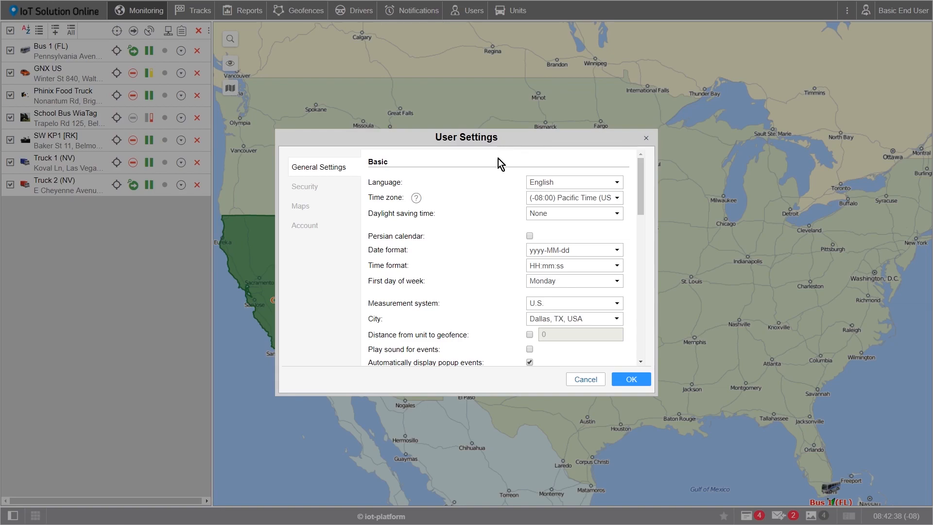
left_click(540, 182)
left_click(548, 203)
left_click(601, 201)
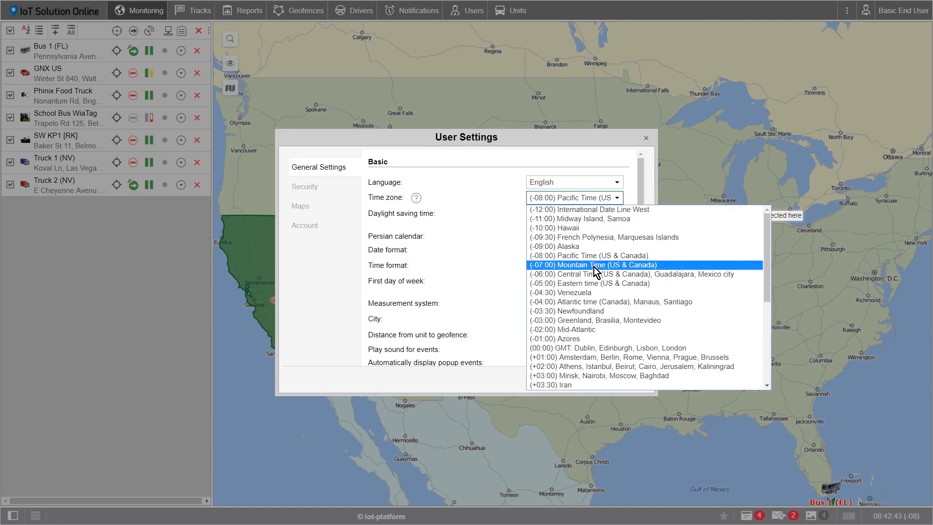
left_click(594, 275)
left_click(599, 220)
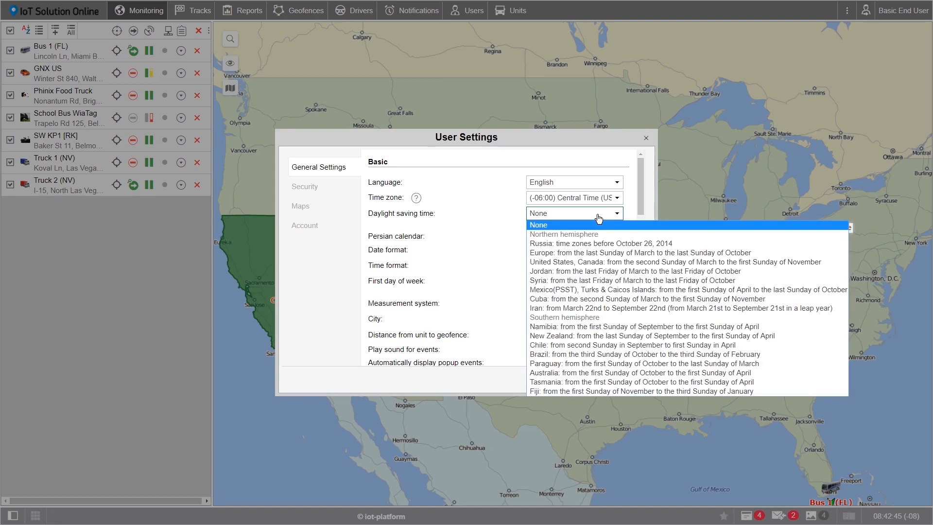
left_click(583, 263)
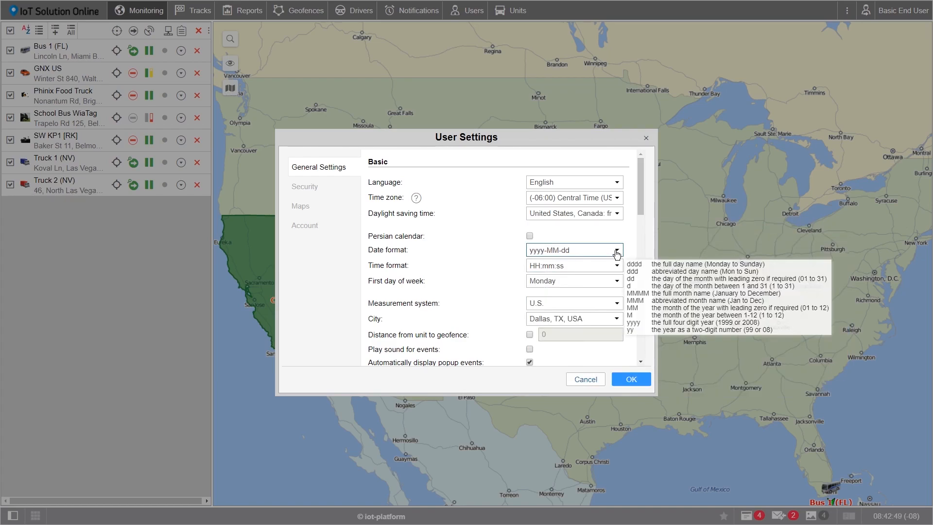
- Set the date format to MMM dd yyyy and the time format to hh:mm:ss tt
left_click_drag(600, 250, 527, 250)
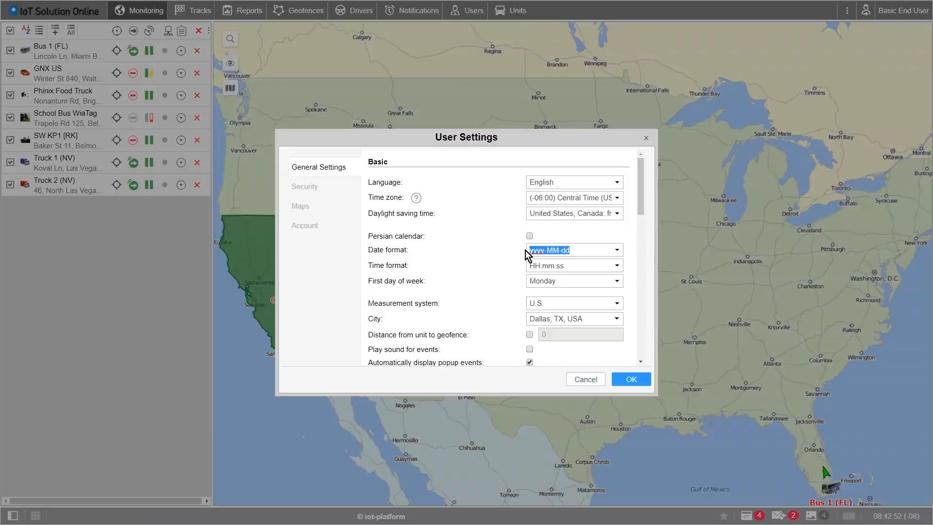
type("MMM dd")
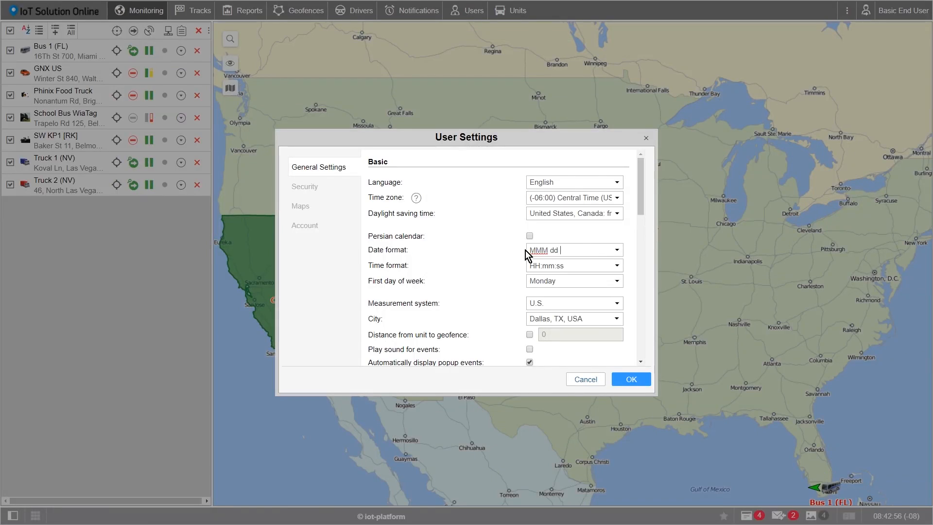
type(" yyyy")
mouse_move(600, 250)
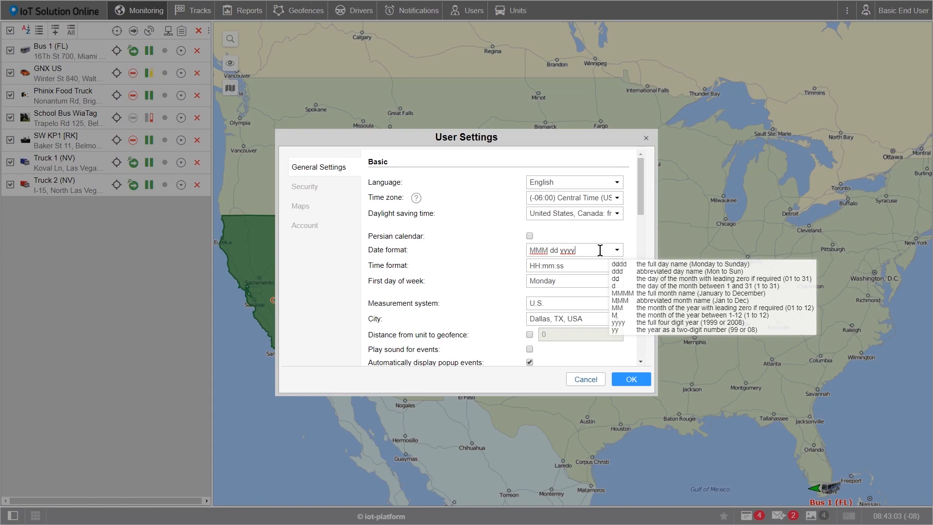
left_click(616, 250)
left_click(616, 250)
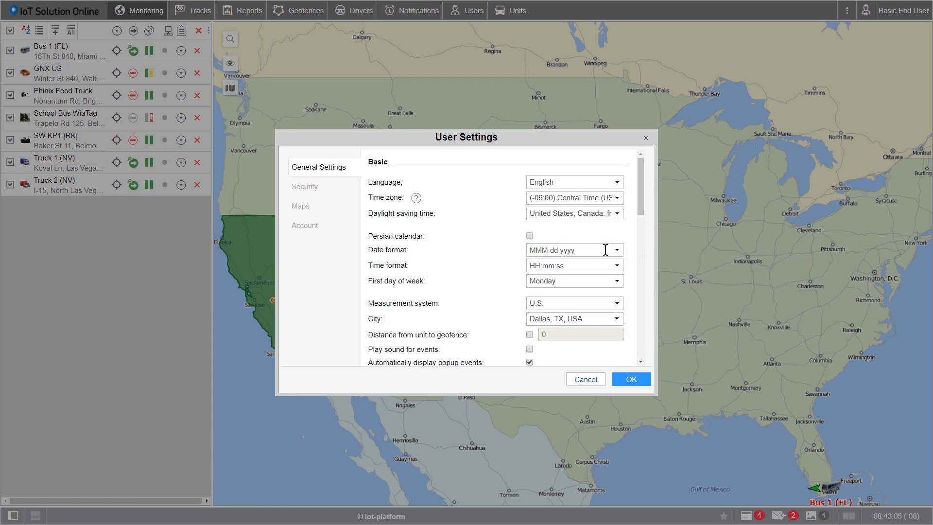
mouse_move(605, 250)
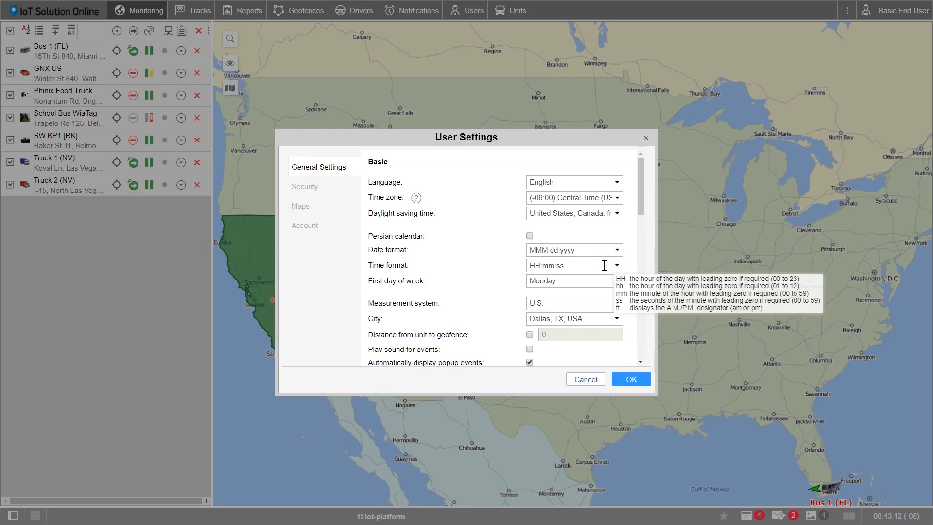
left_click(617, 267)
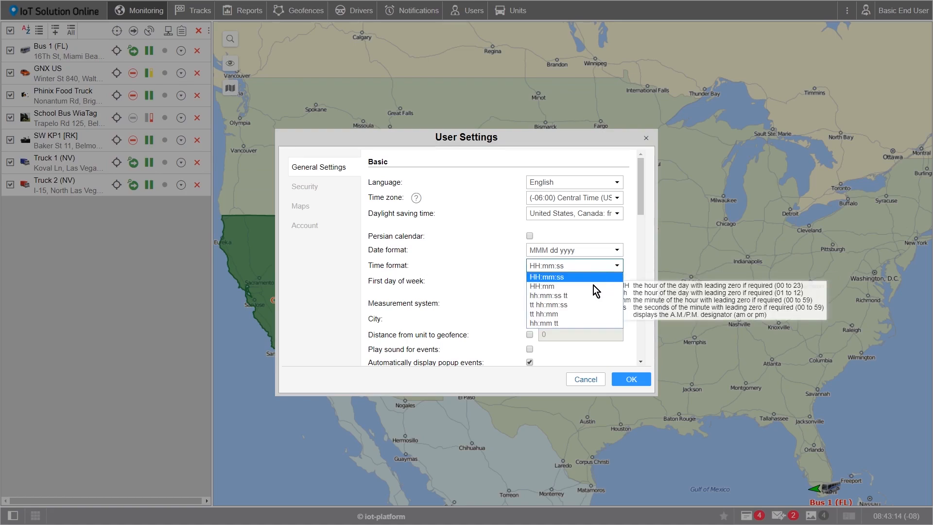
left_click(565, 298)
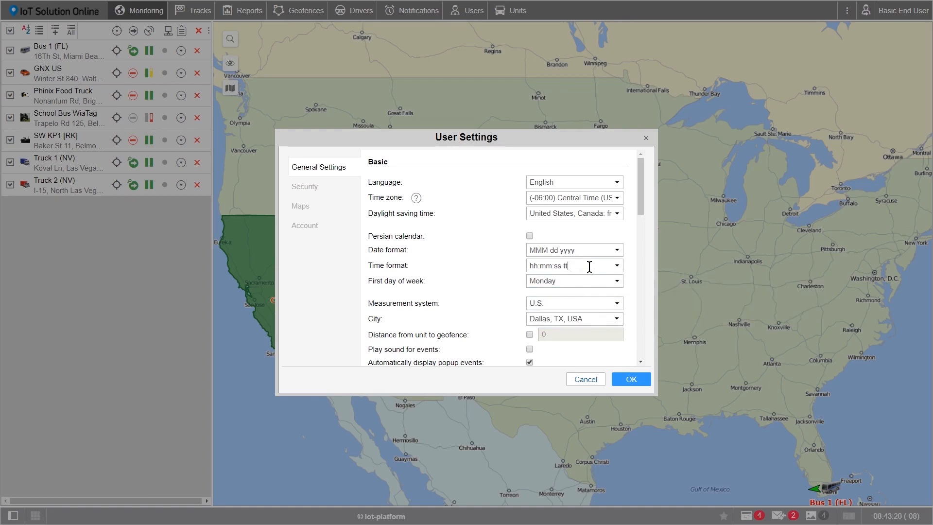
left_click(617, 267)
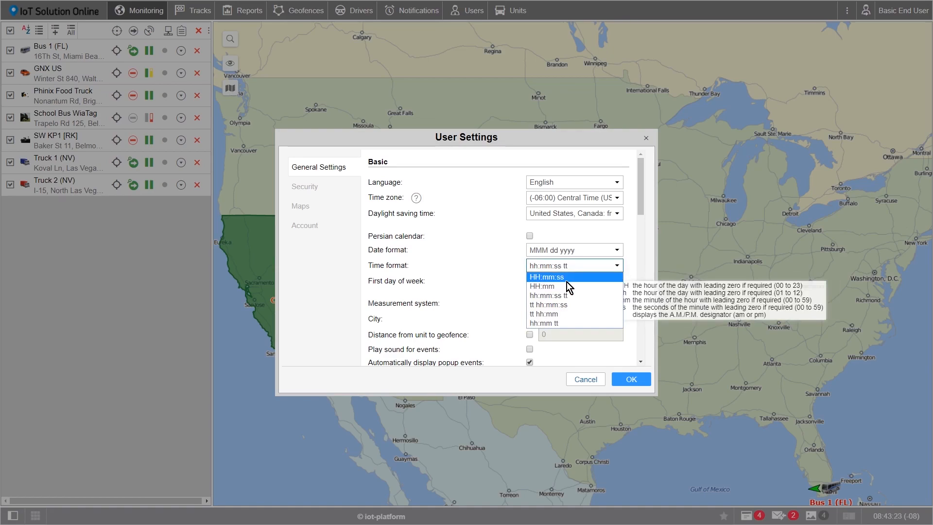
left_click(631, 277)
- Make Sunday the first day of week, keeping U.S. measurement and Dallas, TX, USA as city
left_click(607, 284)
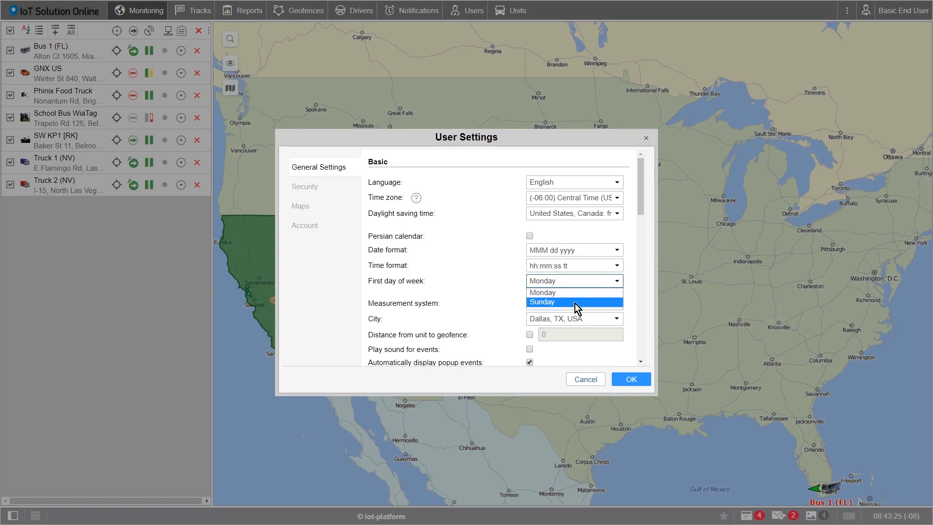
left_click(576, 302)
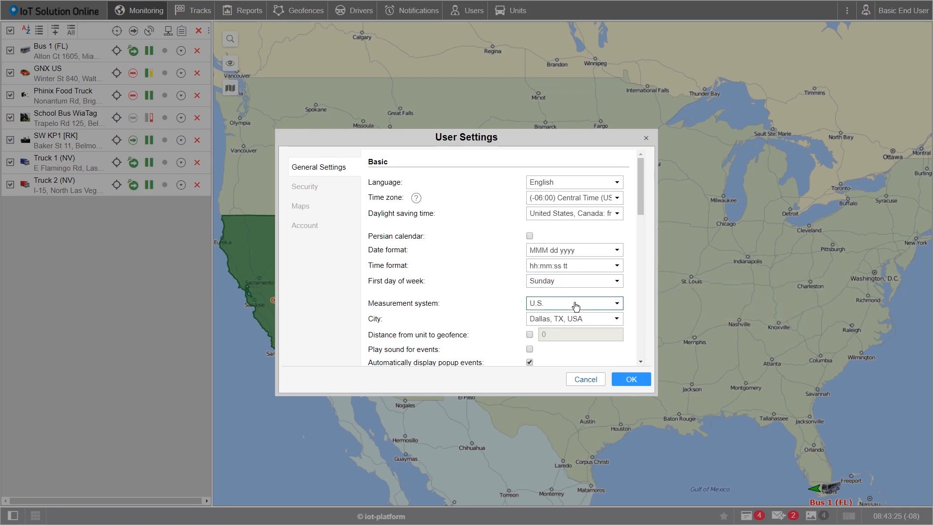
left_click(617, 306)
left_click(593, 325)
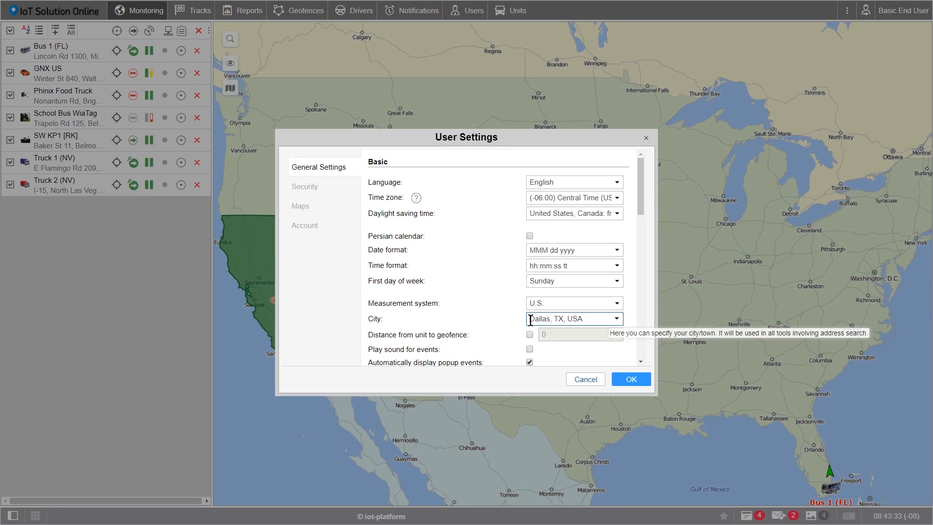
left_click_drag(531, 319, 586, 319)
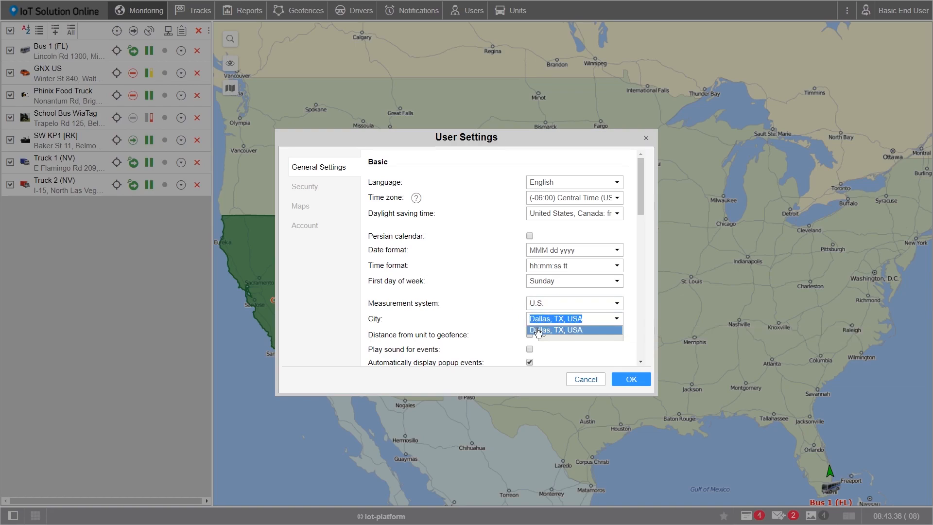
left_click(512, 316)
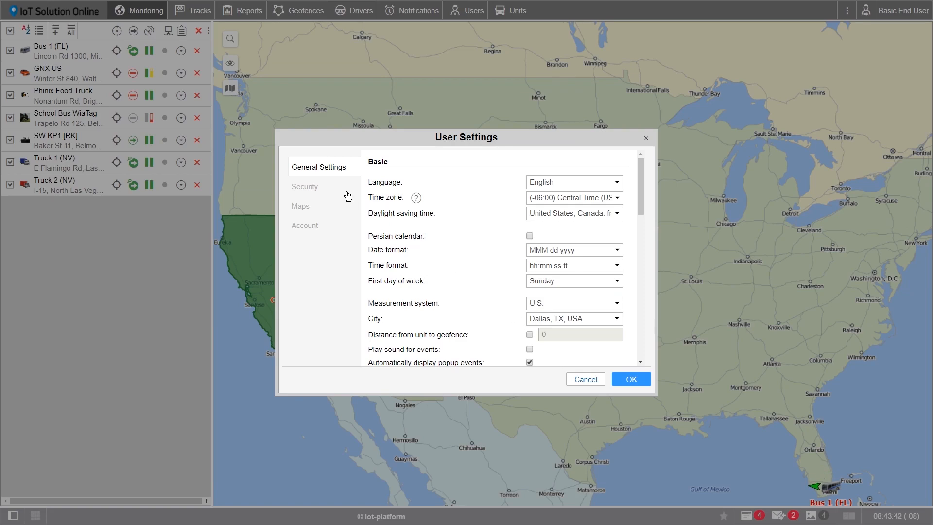
- Switch the User Settings dialog to its Security section
left_click(308, 190)
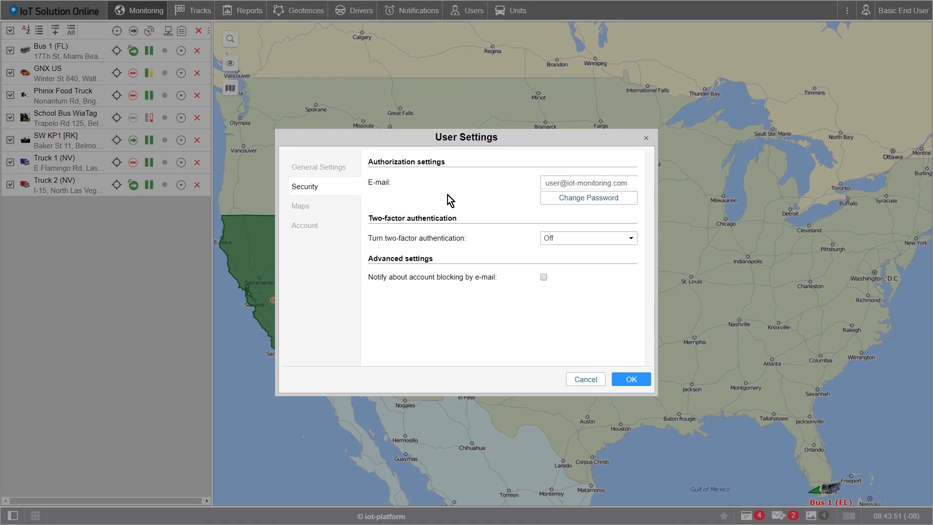
- In Maps settings, move House above Street, exclude Country from the address format, and save
left_click(314, 212)
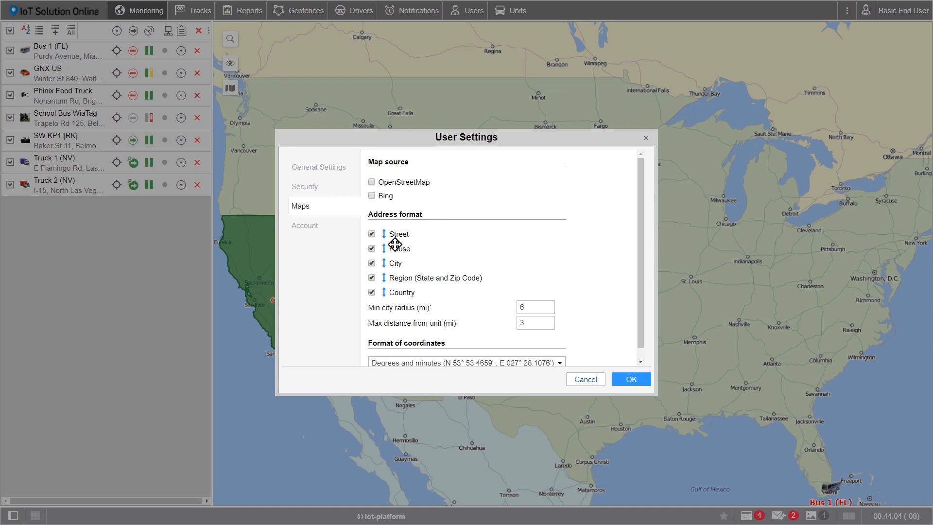
scroll(390, 253, "down", 1)
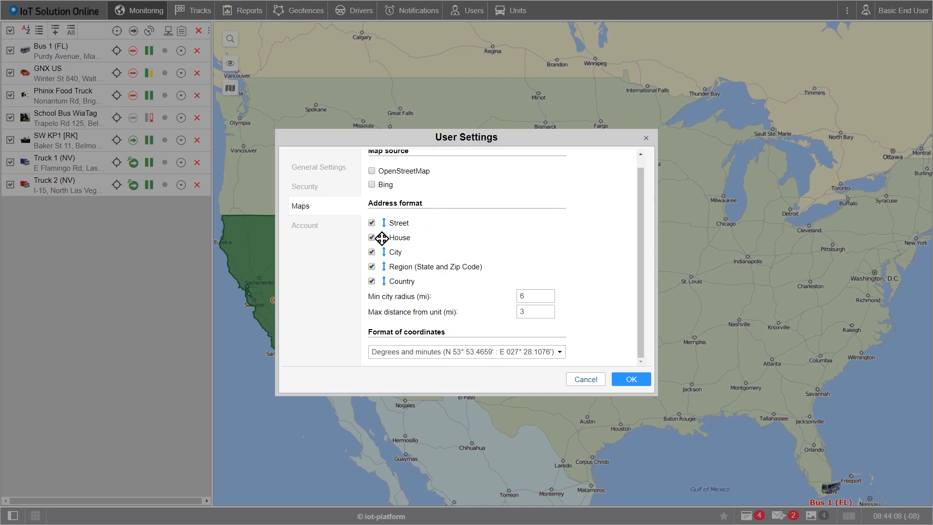
mouse_move(382, 238)
left_mouse_down()
mouse_move(382, 221)
mouse_move(383, 237)
left_mouse_up()
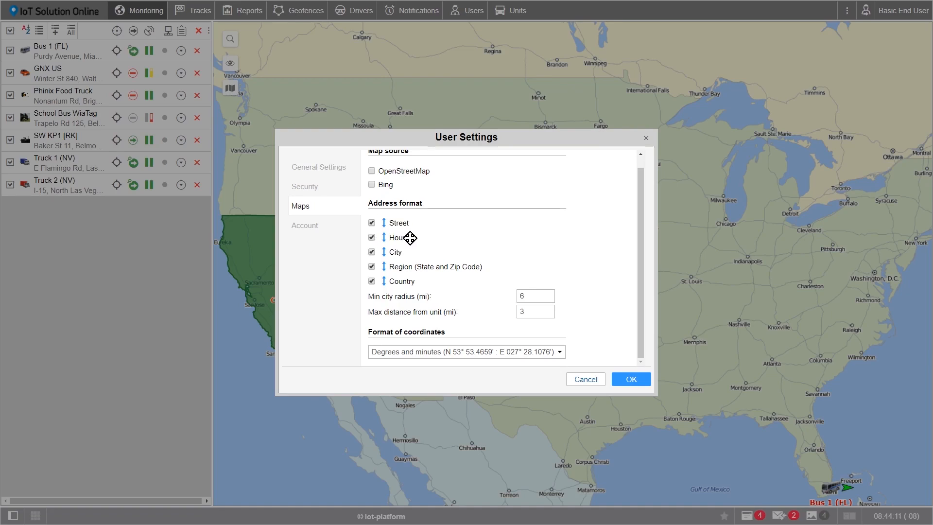
left_click_drag(382, 237, 384, 222)
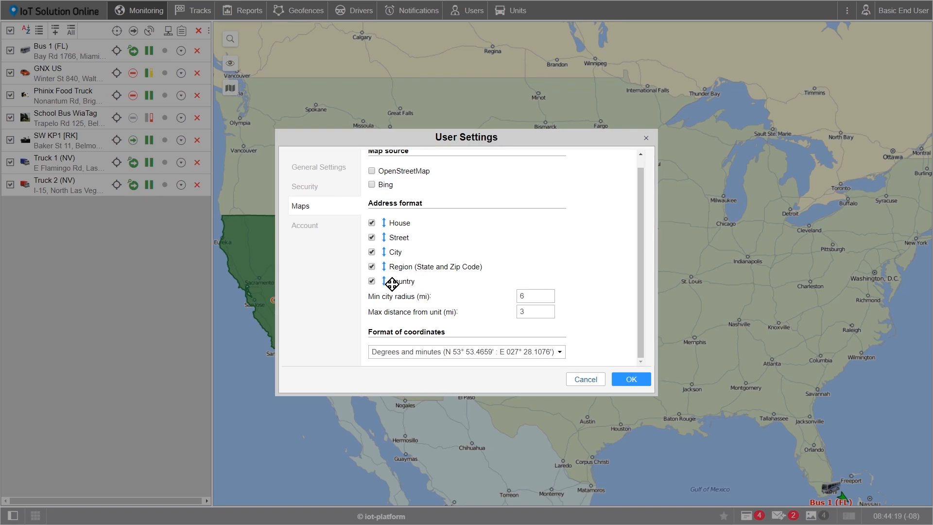
left_click(372, 282)
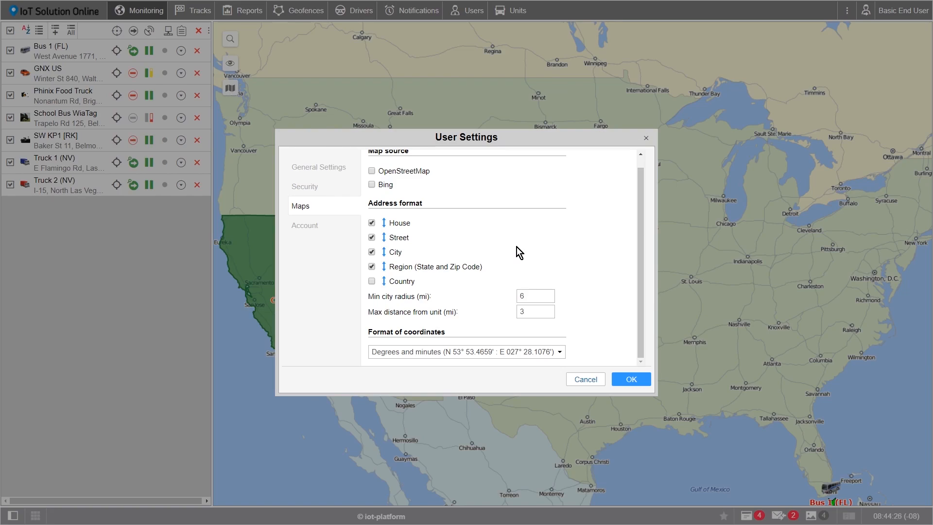
scroll(503, 255, "up", 1)
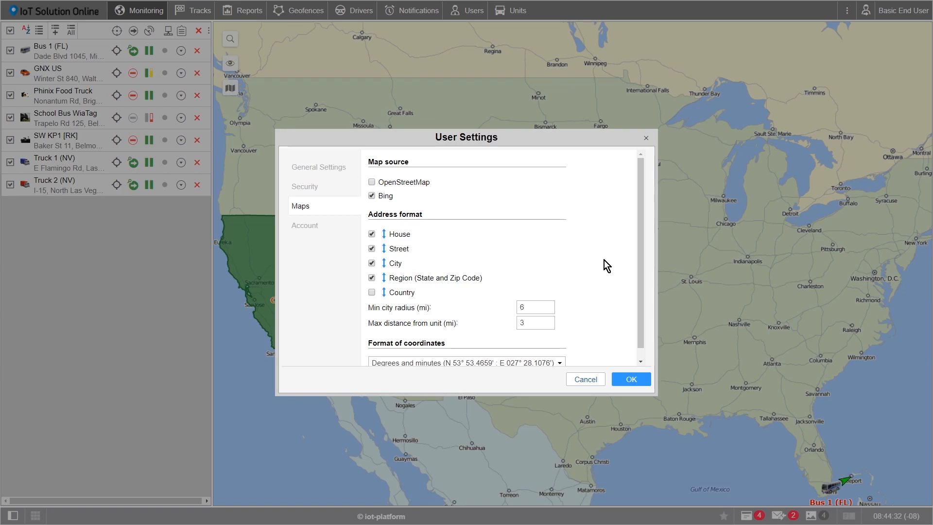
left_click(632, 379)
- Confirm the reload so Monitoring reopens with the new settings, then show the map layers list
left_click(512, 56)
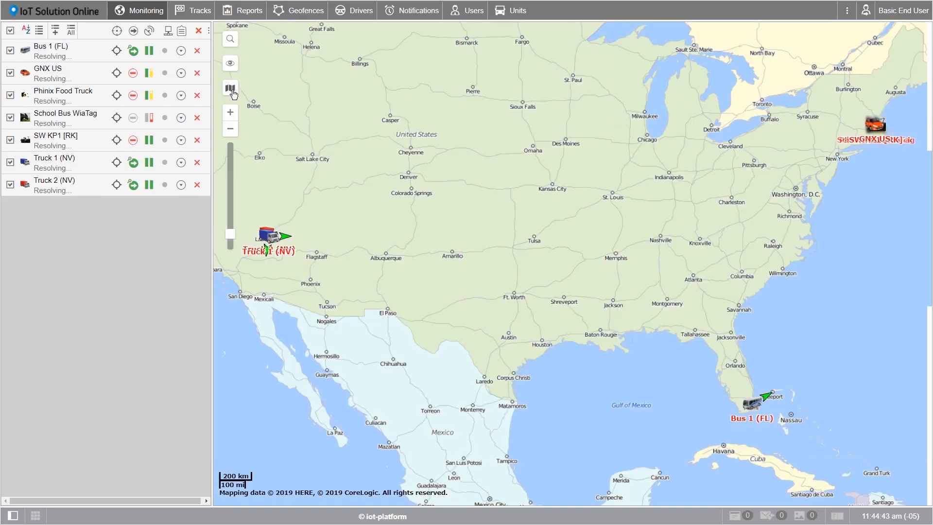
mouse_move(233, 93)
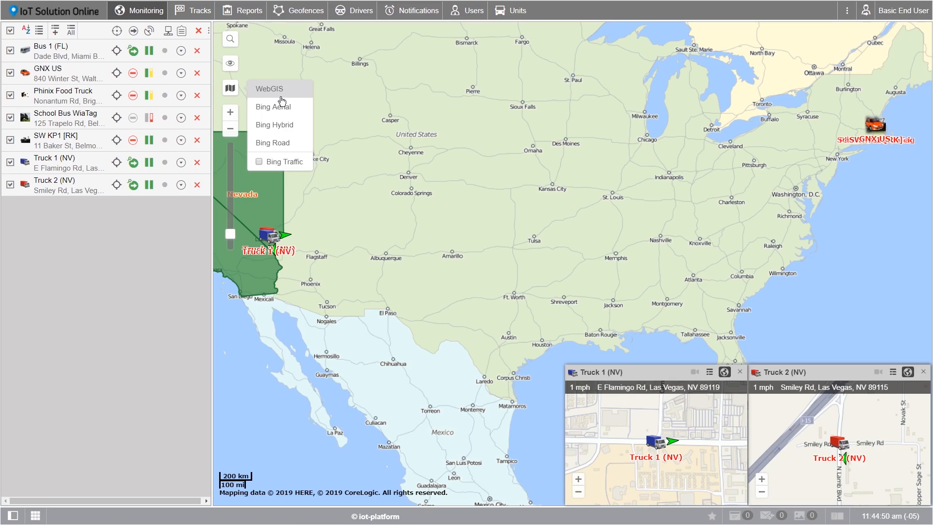
- Switch the base map to Bing Road and centre it on a searched Fort Worth, TX street address
left_click(267, 149)
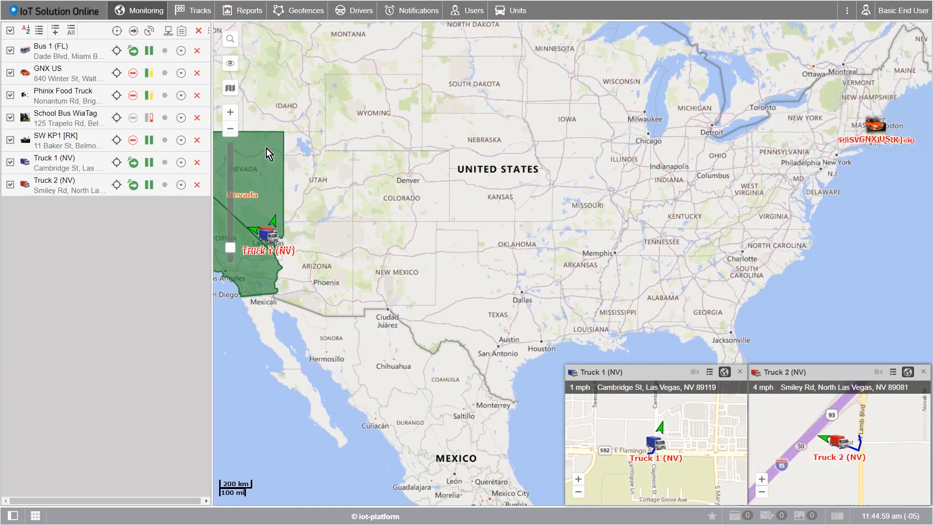
left_click(231, 40)
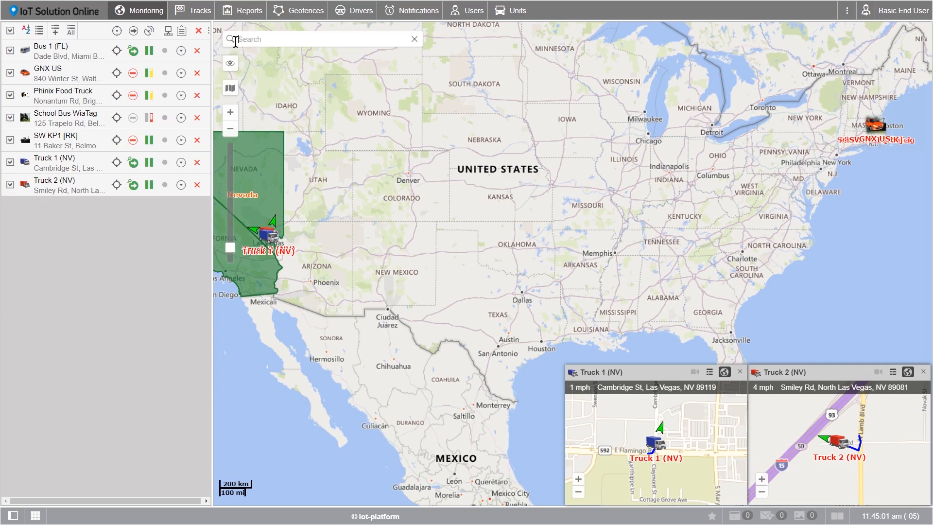
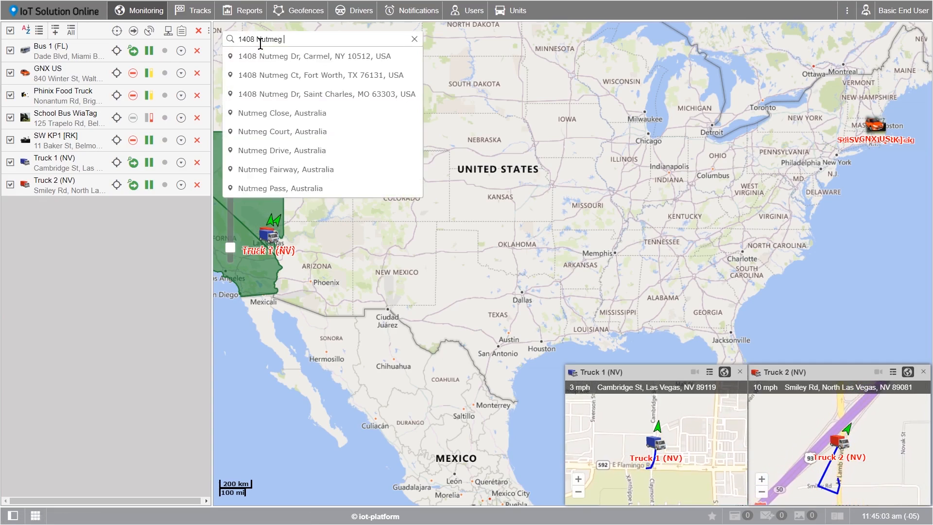
left_click(282, 76)
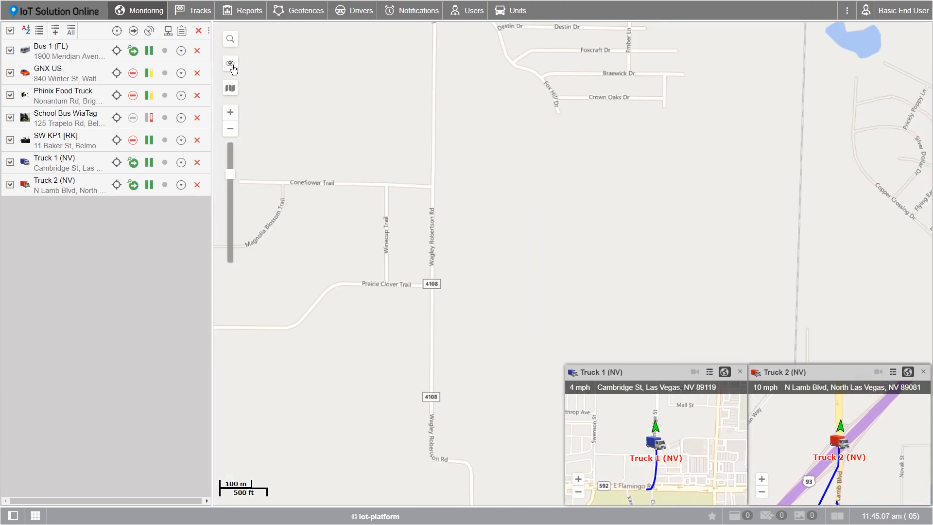
mouse_move(233, 69)
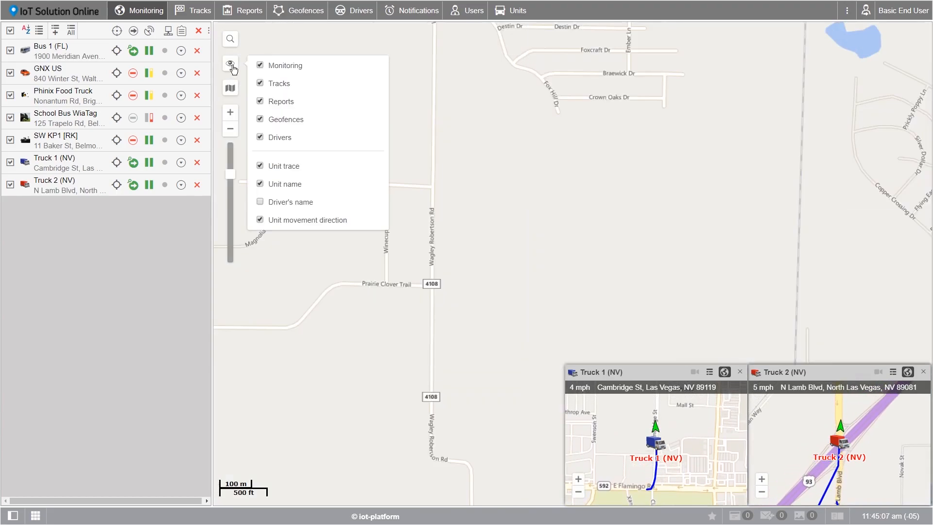
- Toggle the Tracks layer off and back on, then uncheck Monitoring in the map visibility menu
left_click(261, 66)
left_click(261, 83)
left_click(261, 66)
left_click(261, 83)
left_click(260, 66)
left_click(261, 83)
left_click(260, 66)
left_click(261, 83)
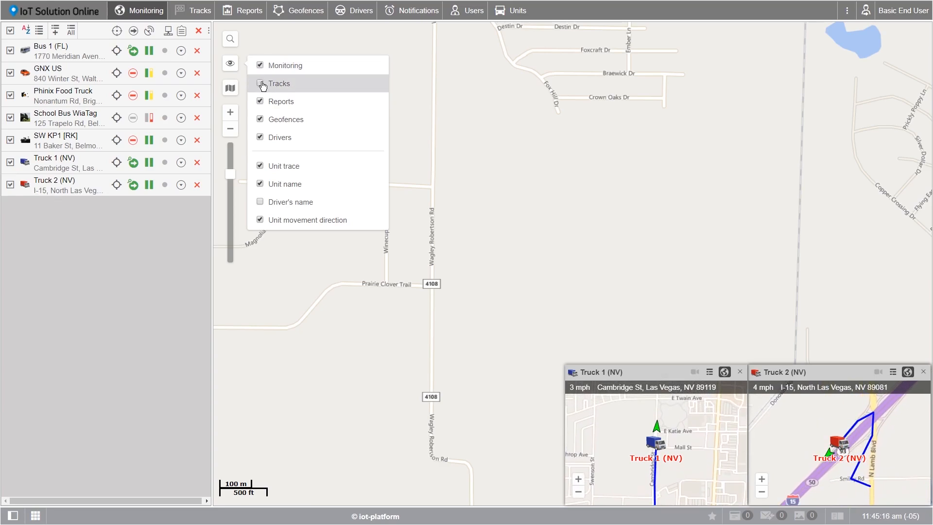
left_click(261, 66)
- Zoom the map out to a world view
scroll(335, 126, "down", 3)
scroll(326, 126, "down", 5)
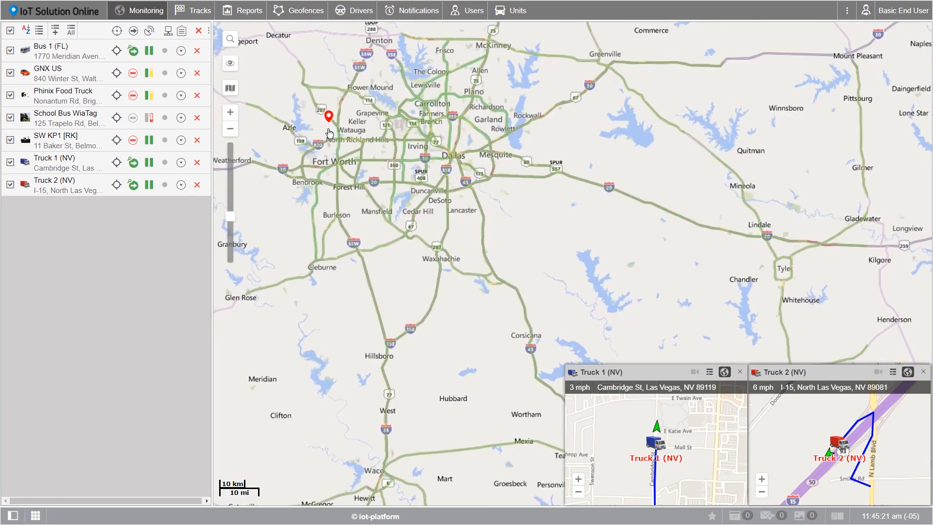
scroll(445, 147, "down", 5)
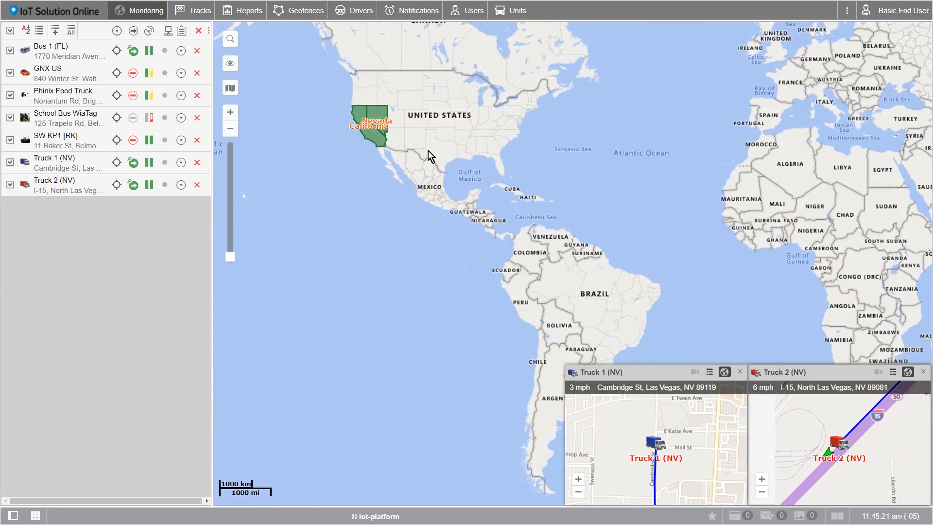
left_click_drag(409, 136, 421, 151)
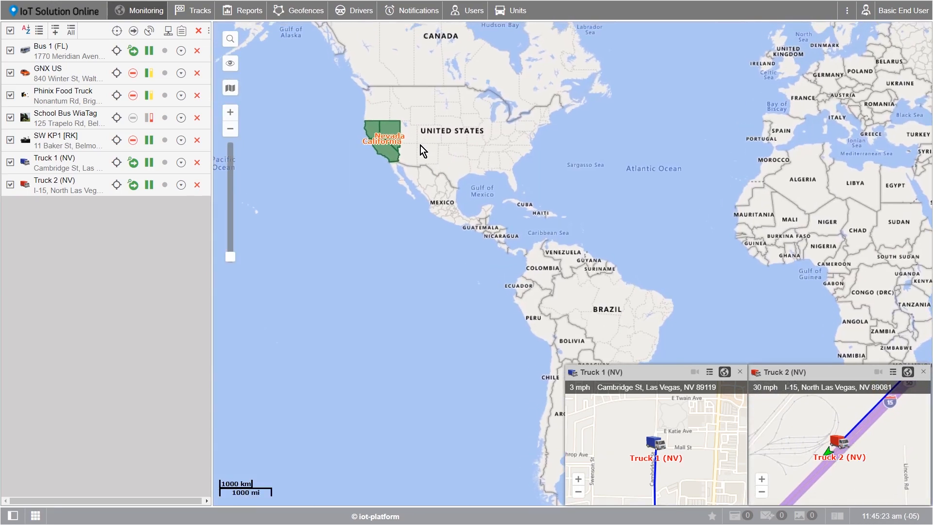
- Bring the United States into view and zoom down to street level near Wolfe Rd
left_click(231, 113)
left_click_drag(312, 105, 476, 315)
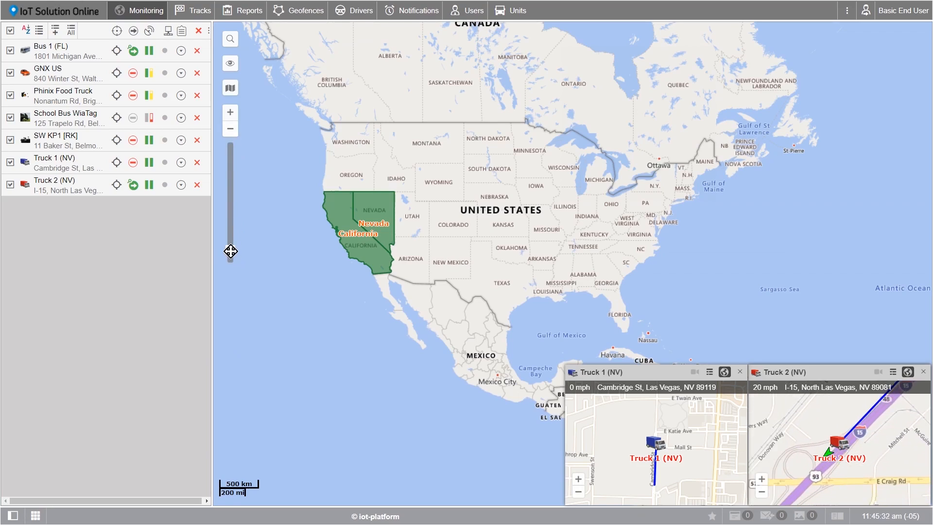
left_click_drag(231, 251, 229, 156)
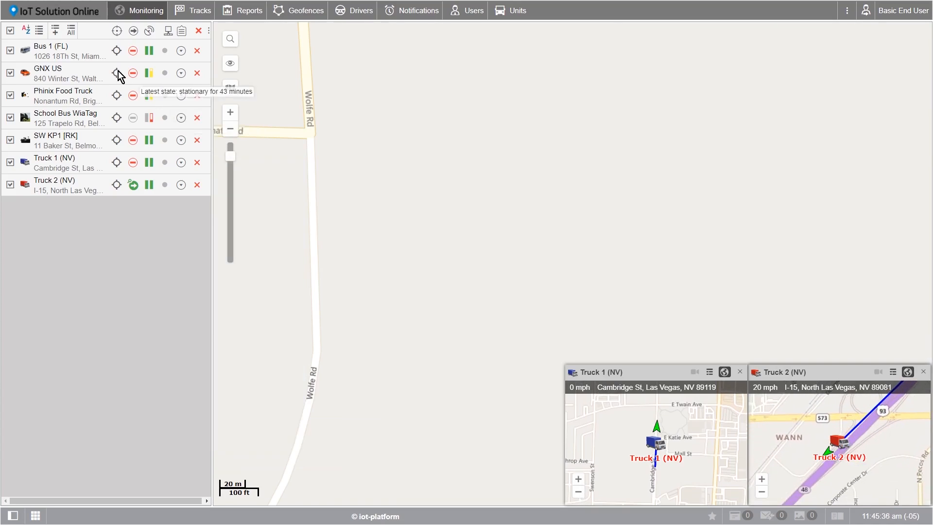
- Centre the map on Bus 1 (FL) in Miami Beach from the unit list
left_click(53, 50)
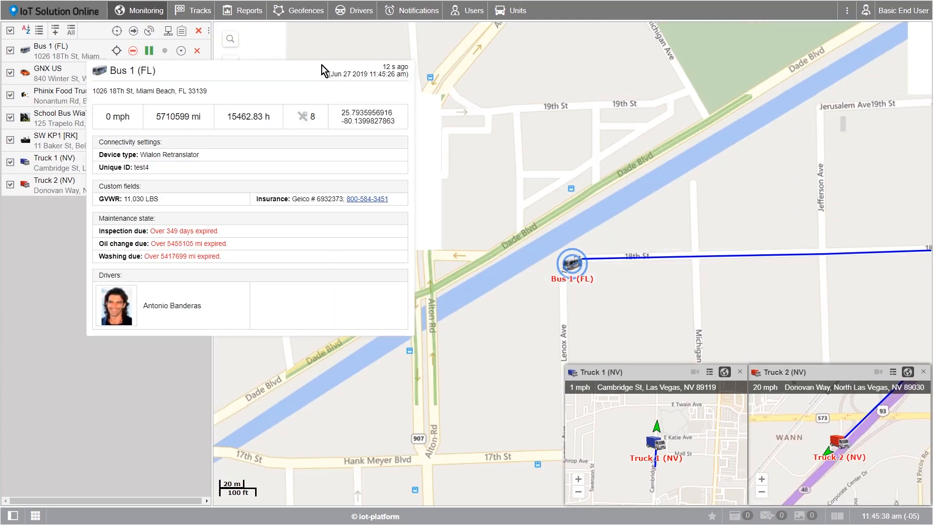